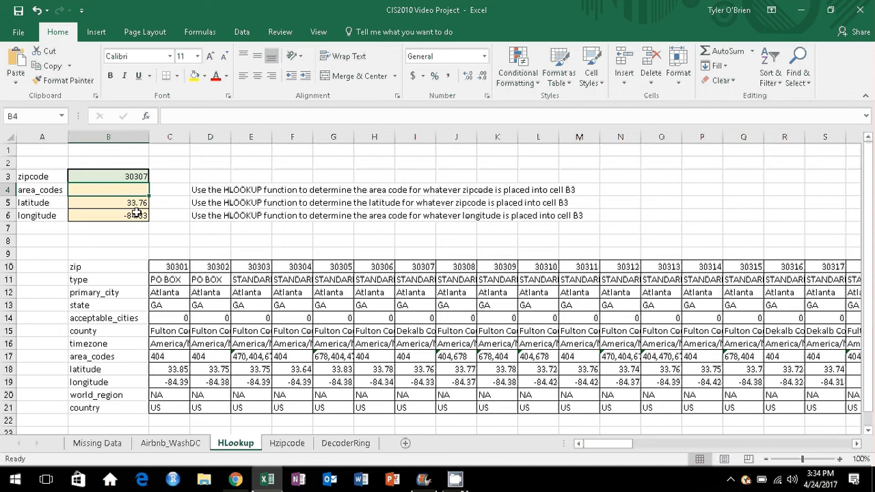
Step: Clear the contents of the latitude and longitude cells B5 and B6
{"action": "left_click", "coordinate": [137, 203]}
{"action": "key", "text": "Delete"}
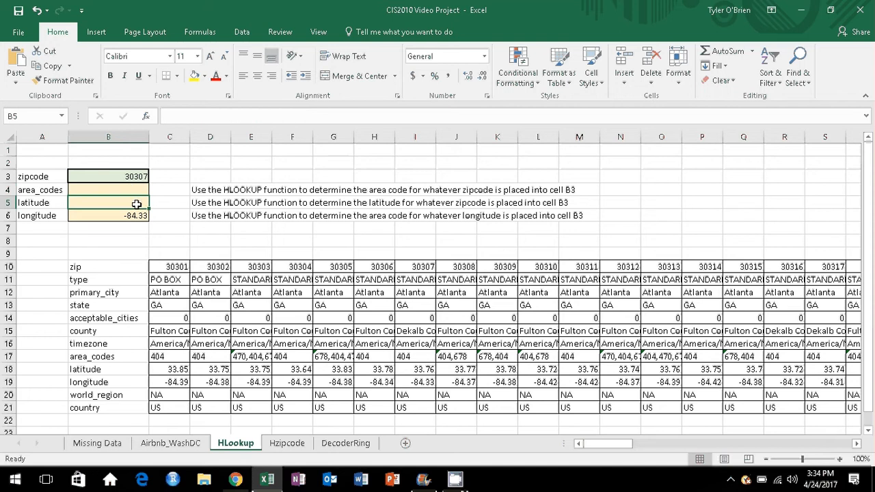
{"action": "left_click", "coordinate": [138, 216]}
{"action": "key", "text": "Delete"}
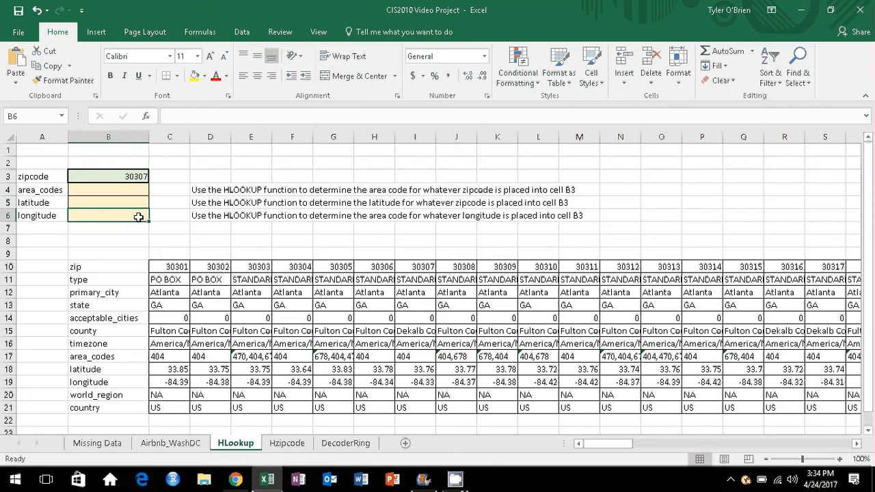
Step: Enter =HLOOKUP(B3,C10:DD21,8,FALSE) in cell B4 to return the area code for the zip code in B3
{"action": "left_click", "coordinate": [133, 189]}
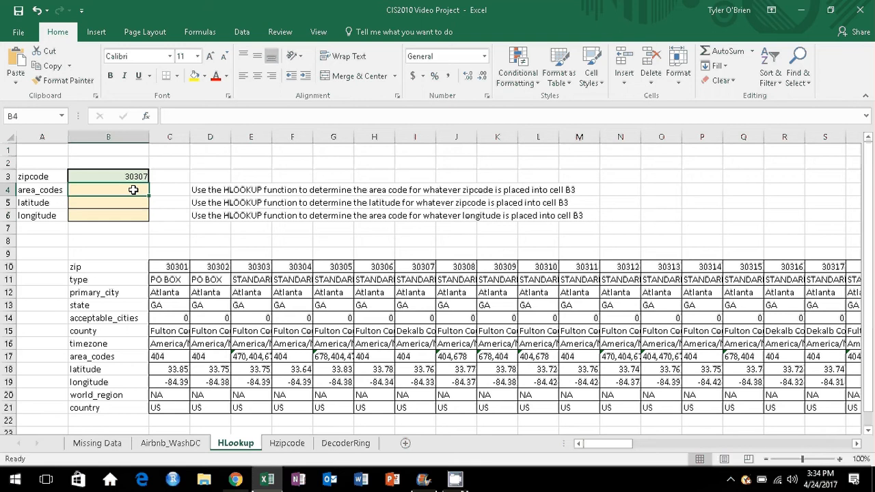
{"action": "type", "text": "=h"}
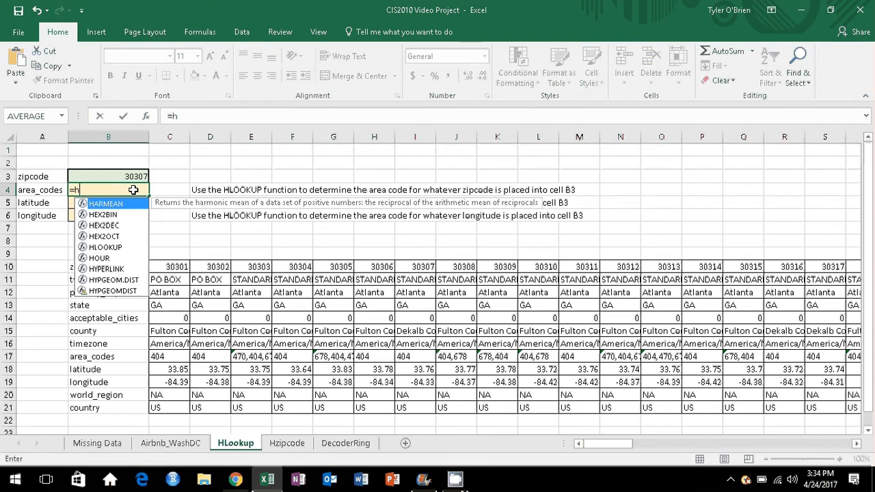
{"action": "type", "text": "lo"}
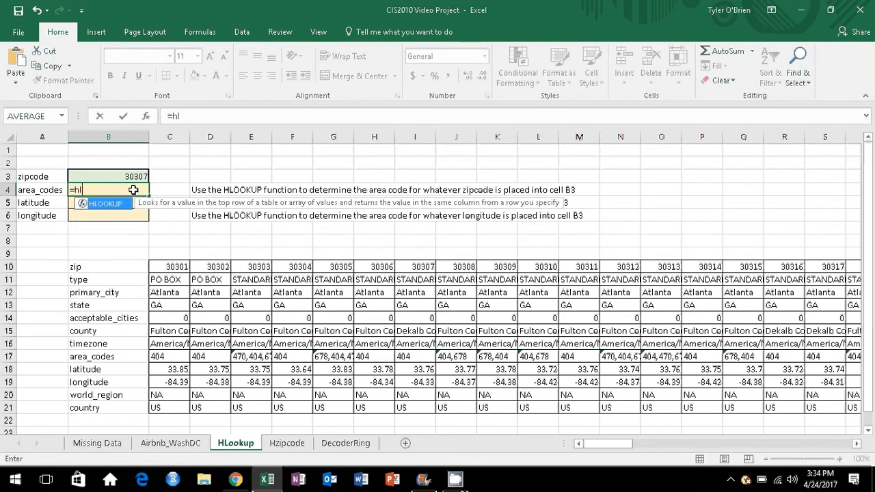
{"action": "double_click", "coordinate": [109, 205]}
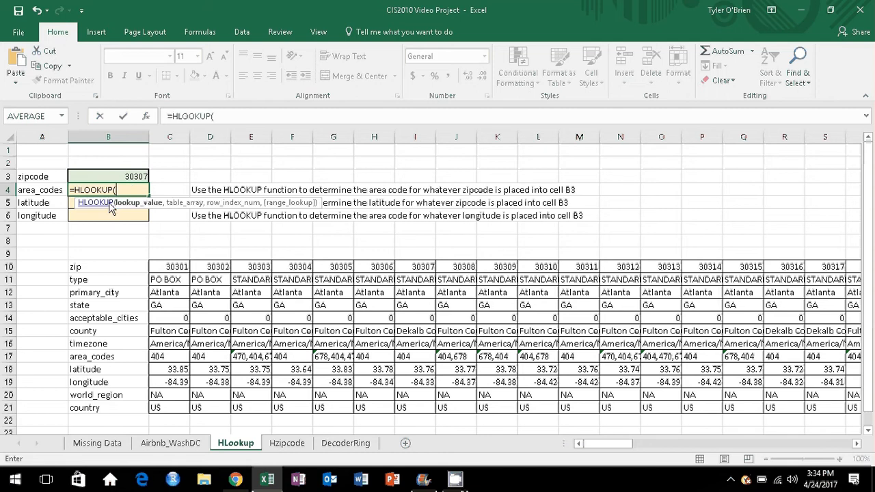
{"action": "left_click", "coordinate": [132, 176]}
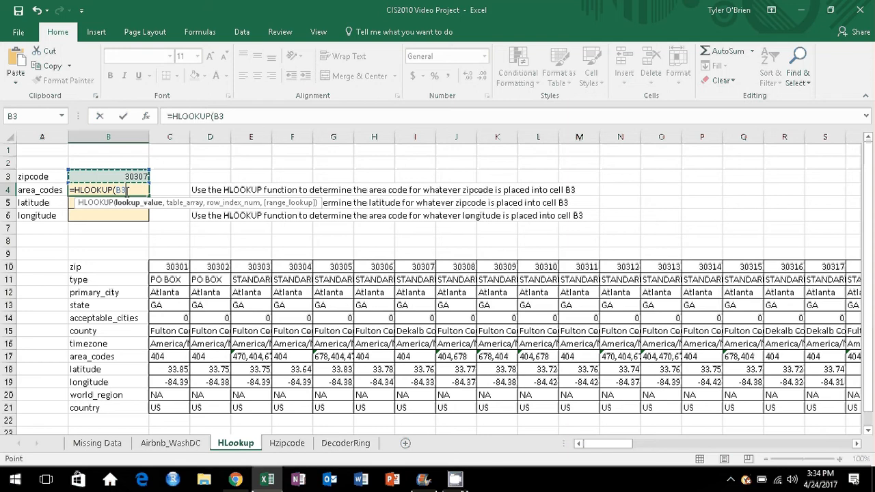
{"action": "type", "text": ","}
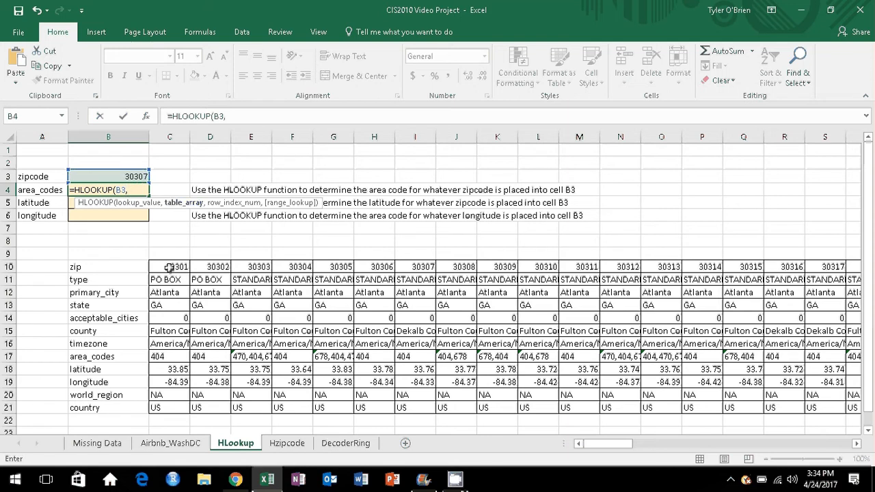
{"action": "left_click_drag", "start_coordinate": [169, 266], "coordinate": [778, 406]}
{"action": "left_click_drag", "start_coordinate": [825, 444], "coordinate": [534, 449]}
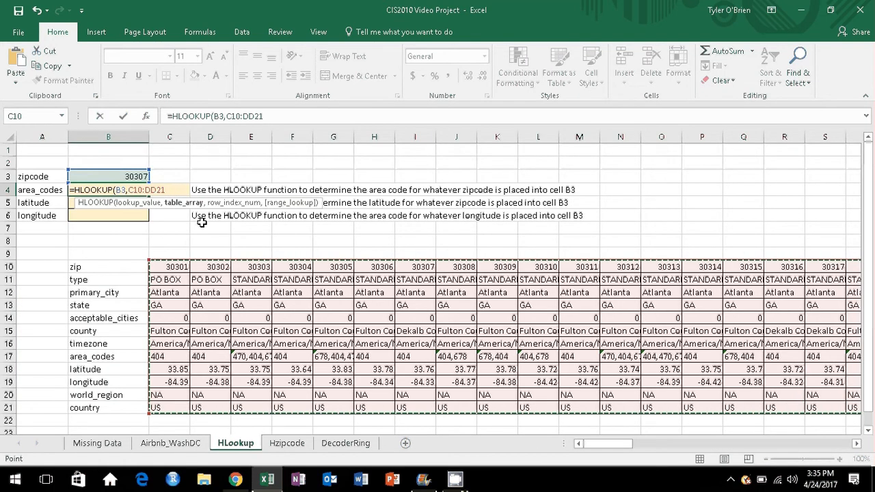
{"action": "type", "text": ","}
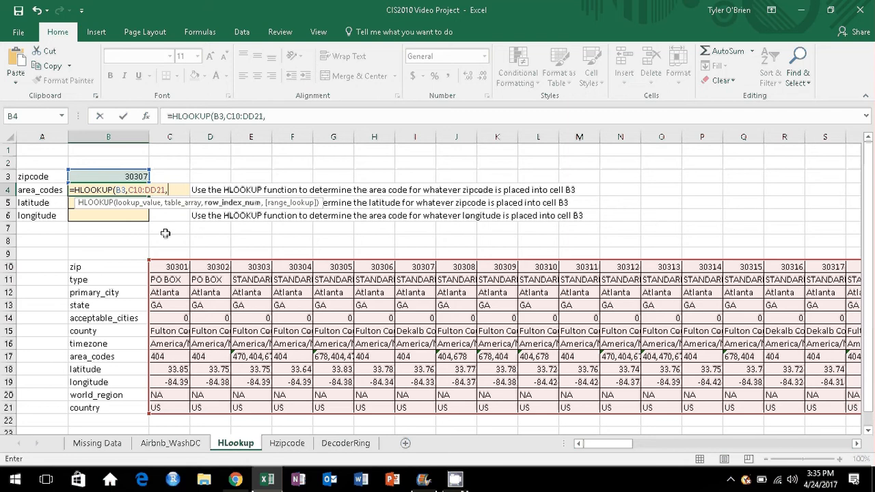
{"action": "type", "text": "8,"}
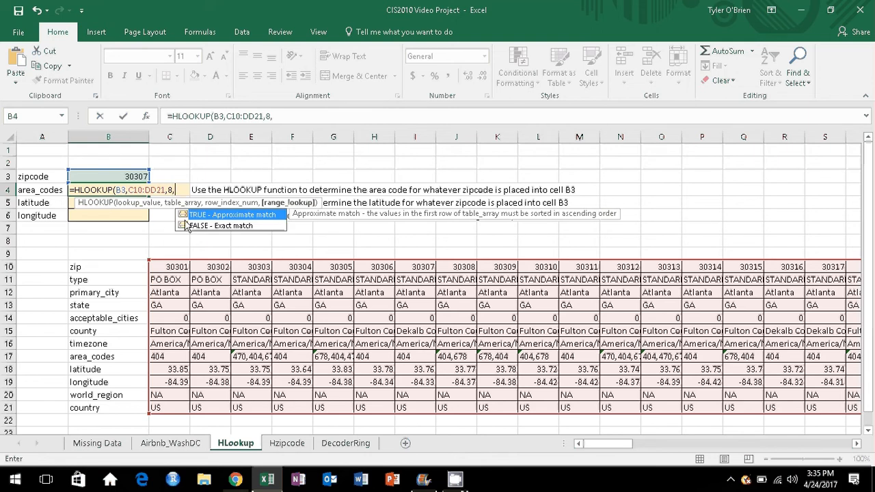
{"action": "double_click", "coordinate": [186, 225]}
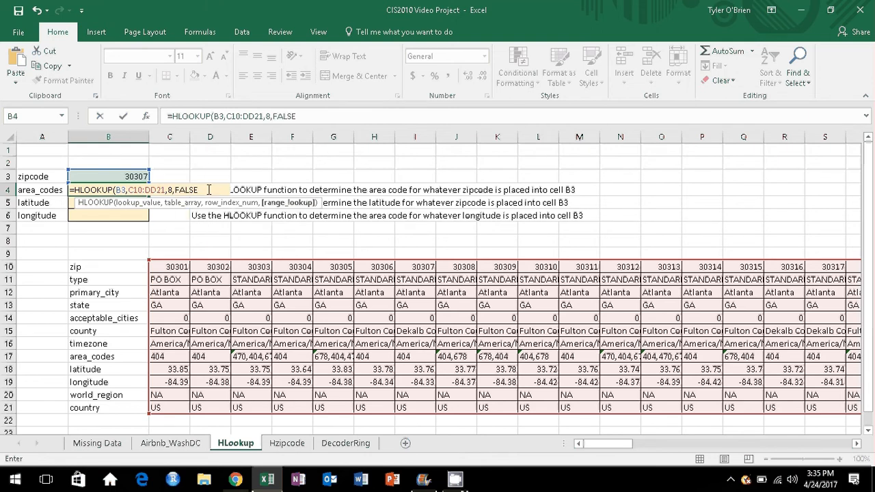
{"action": "type", "text": ")"}
{"action": "key", "text": "Return"}
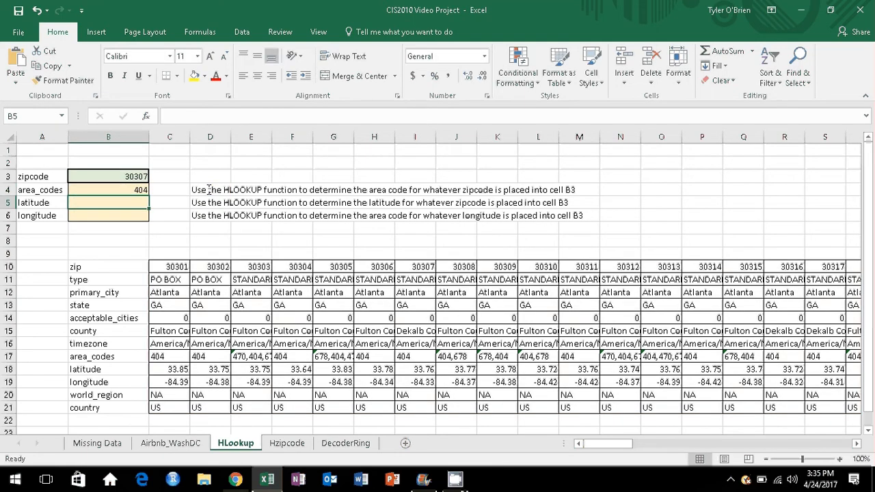
{"action": "left_click", "coordinate": [141, 191]}
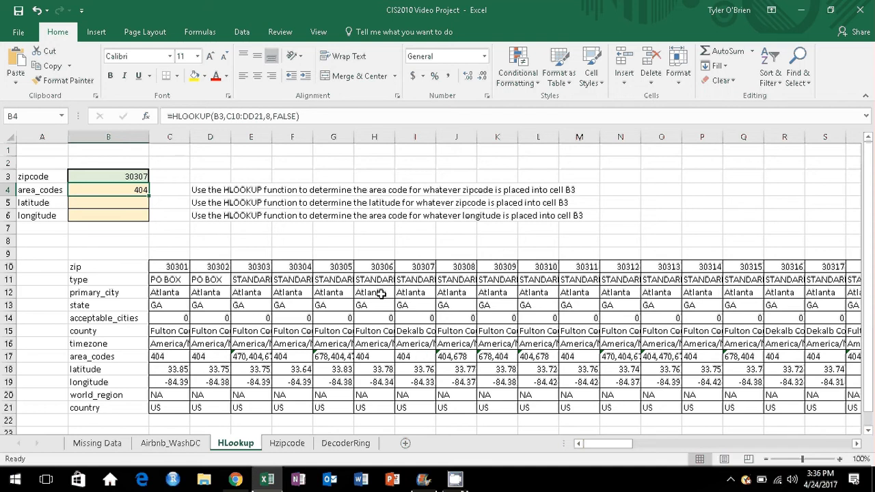
Step: Enter =HLOOKUP(B3,C10:DD21,9,FALSE) in cell B5 to return the latitude for the zip code in B3
{"action": "left_click", "coordinate": [125, 203]}
{"action": "type", "text": "="}
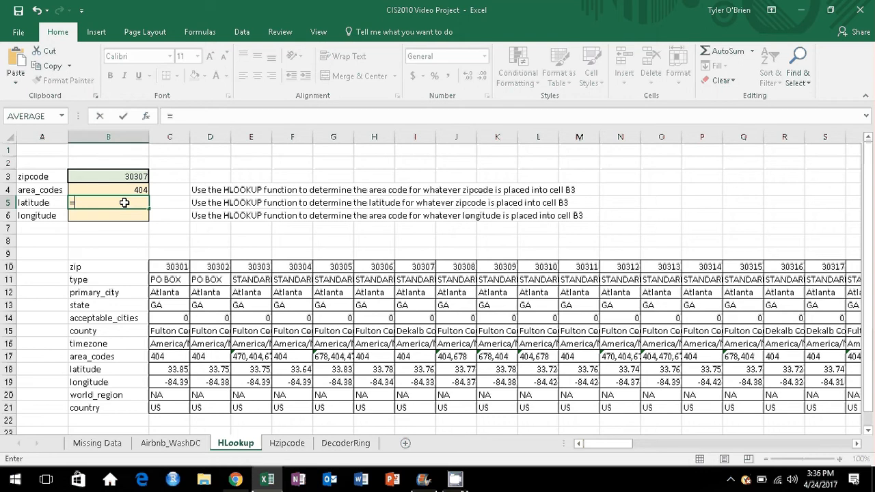
{"action": "type", "text": "h"}
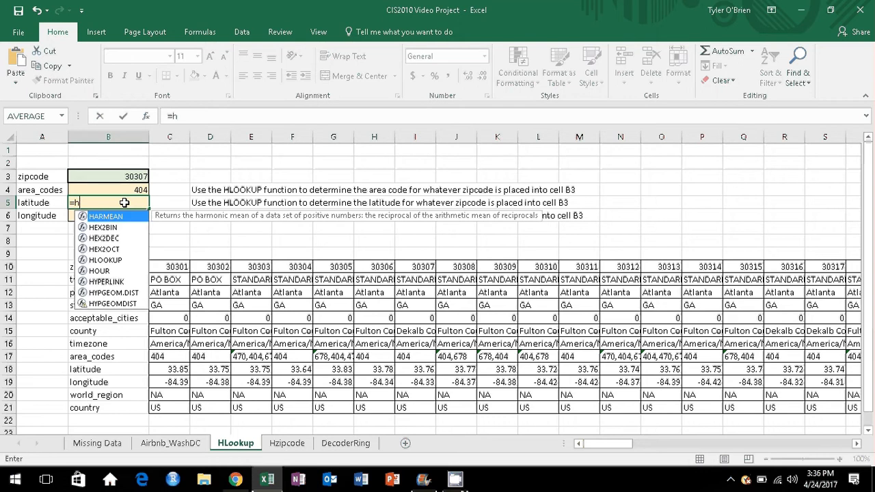
{"action": "type", "text": "l"}
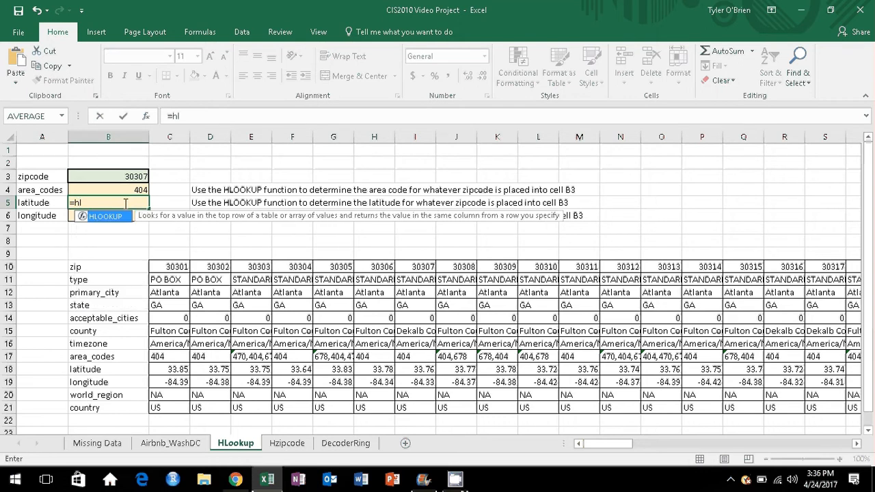
{"action": "double_click", "coordinate": [120, 218]}
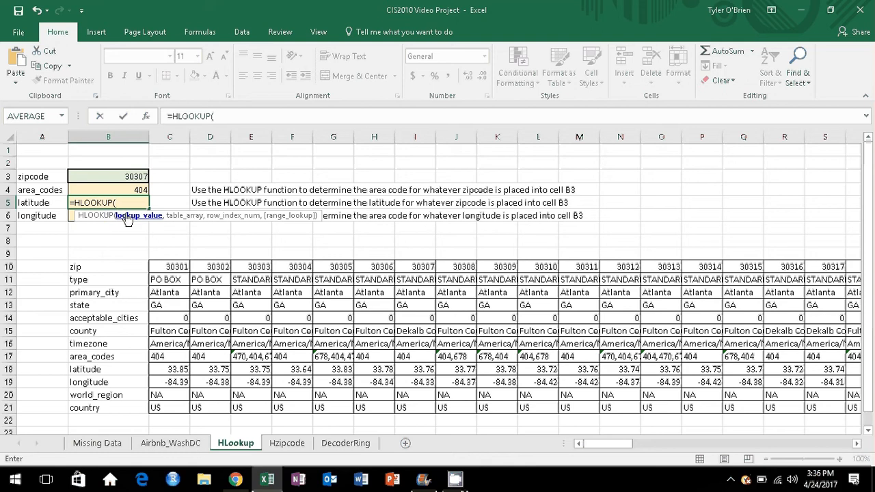
{"action": "left_click", "coordinate": [137, 175]}
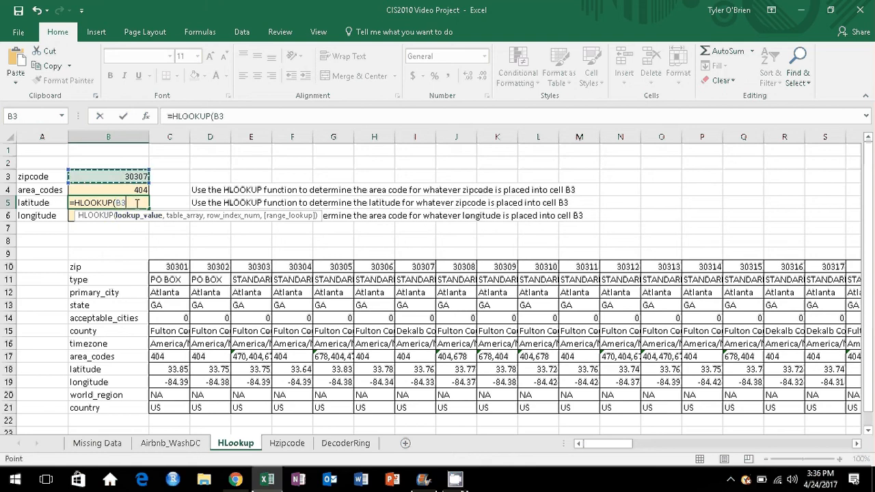
{"action": "type", "text": ","}
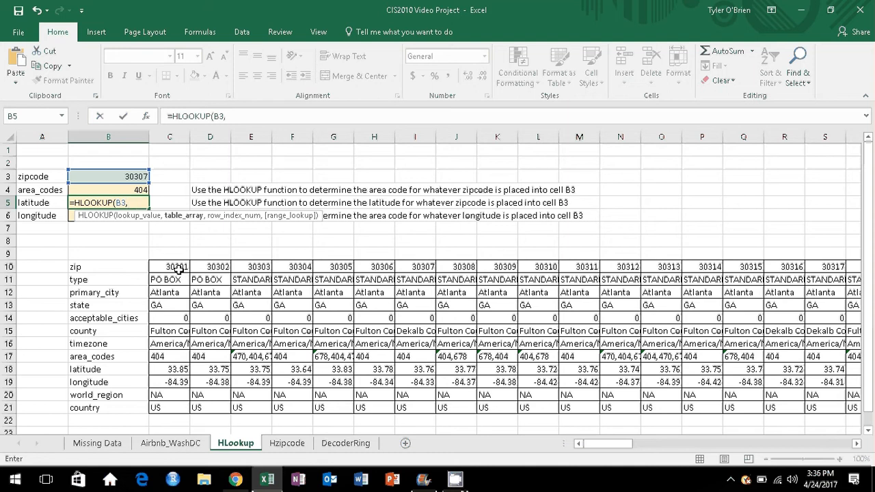
{"action": "left_click_drag", "start_coordinate": [178, 268], "coordinate": [775, 408]}
{"action": "left_click_drag", "start_coordinate": [725, 425], "coordinate": [762, 406]}
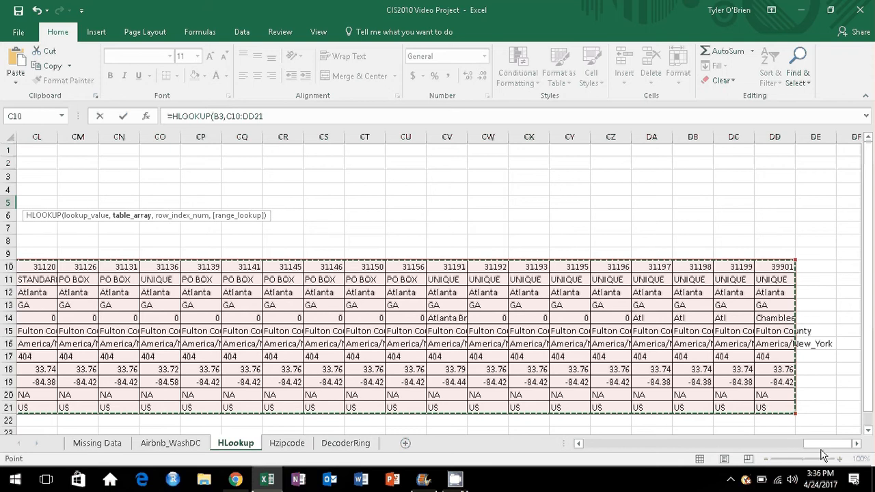
{"action": "left_click_drag", "start_coordinate": [824, 443], "coordinate": [585, 448]}
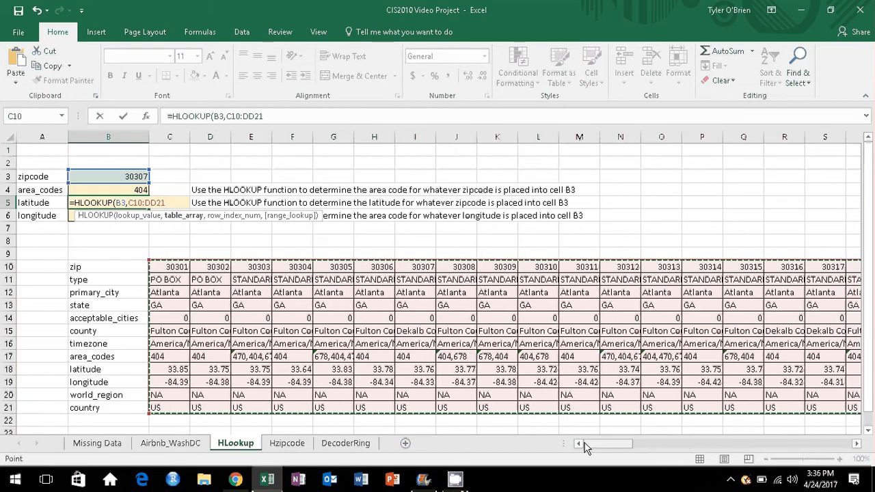
{"action": "type", "text": ","}
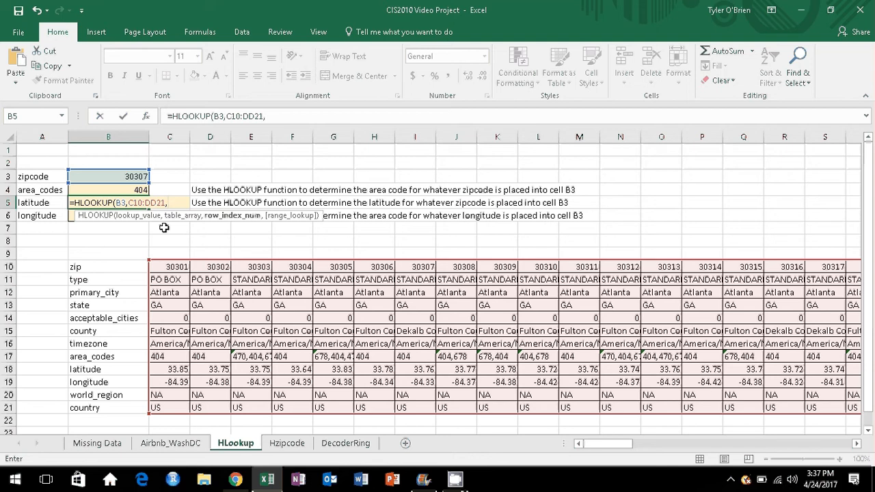
{"action": "type", "text": "9,"}
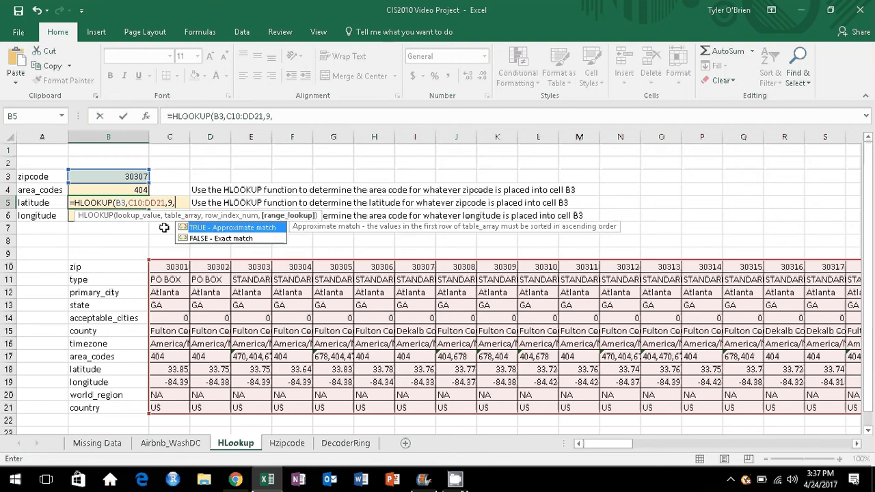
{"action": "double_click", "coordinate": [198, 238]}
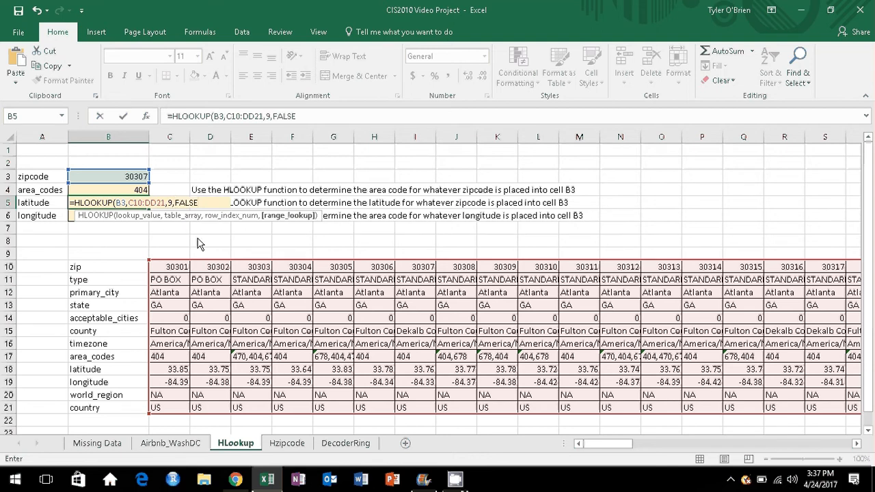
{"action": "type", "text": ")"}
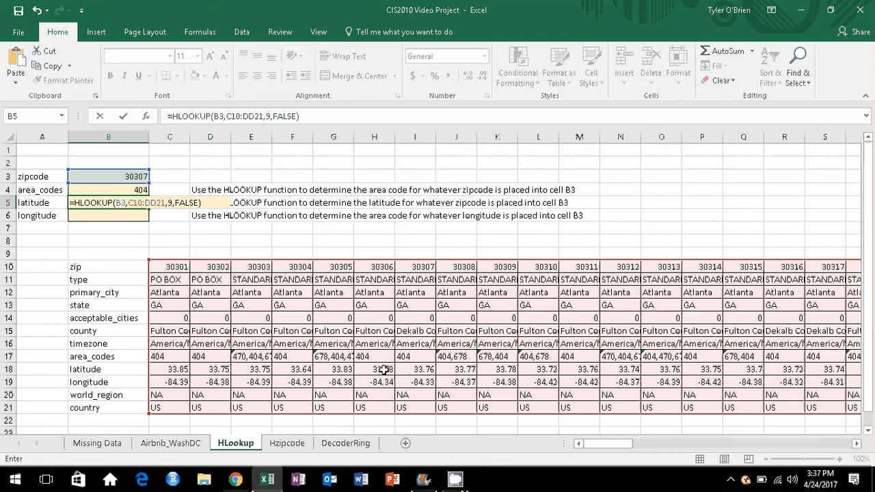
{"action": "key", "text": "Return"}
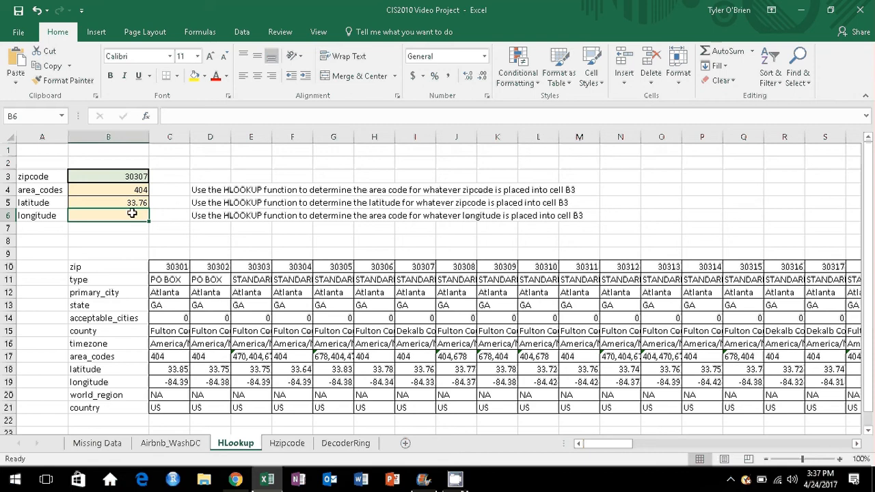
Step: Enter =HLOOKUP(B3,C10:DD21,10,FALSE) in cell B6 to return the longitude for the zip code in B3
{"action": "type", "text": "="}
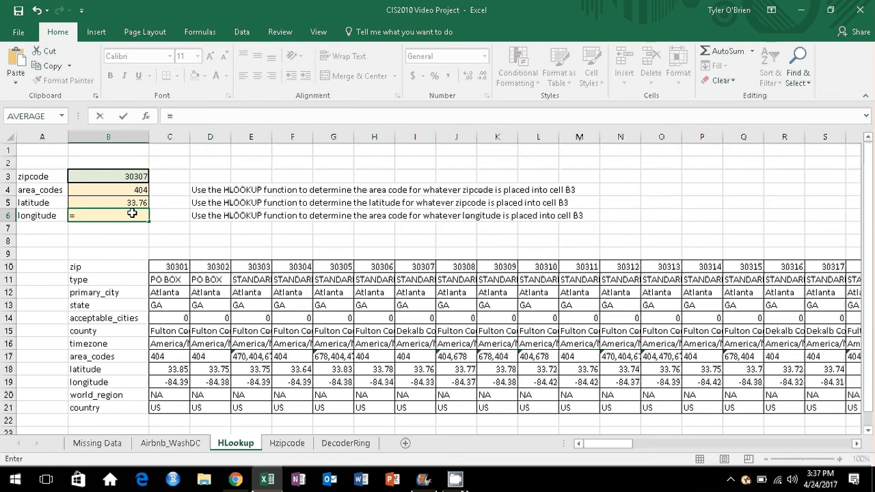
{"action": "type", "text": "hlo"}
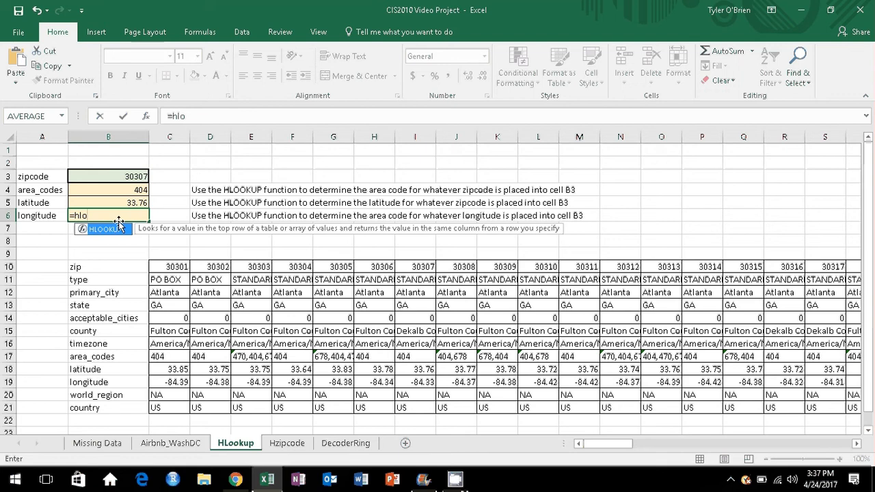
{"action": "double_click", "coordinate": [113, 228]}
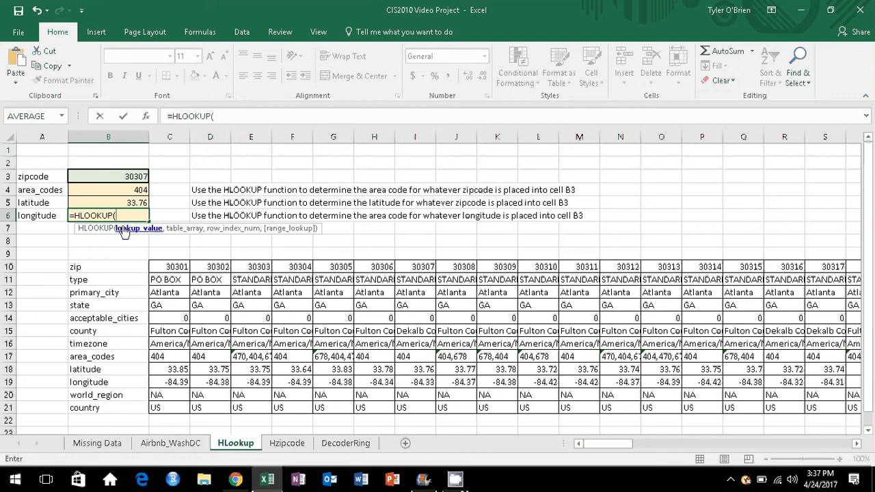
{"action": "left_click", "coordinate": [133, 179]}
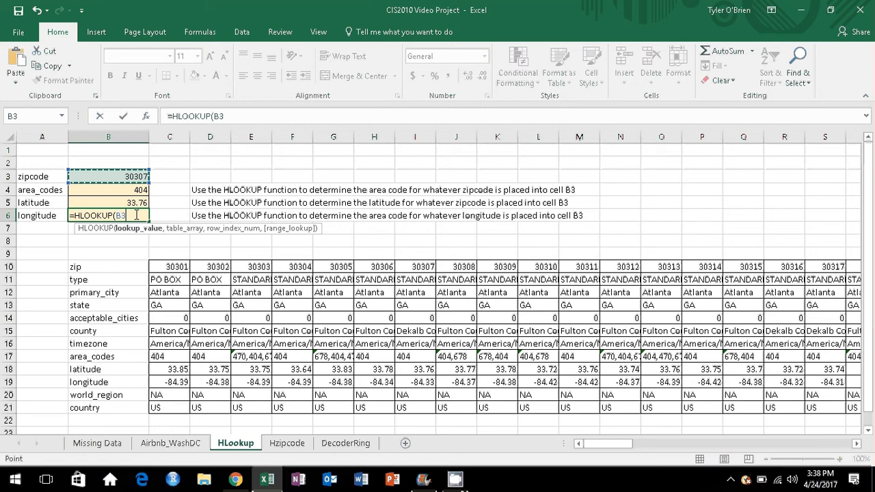
{"action": "type", "text": ","}
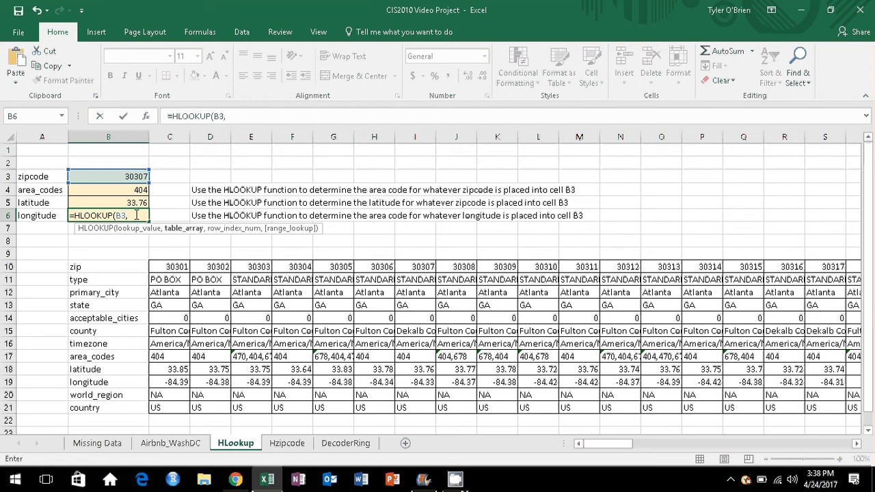
{"action": "left_click_drag", "start_coordinate": [171, 267], "coordinate": [767, 410]}
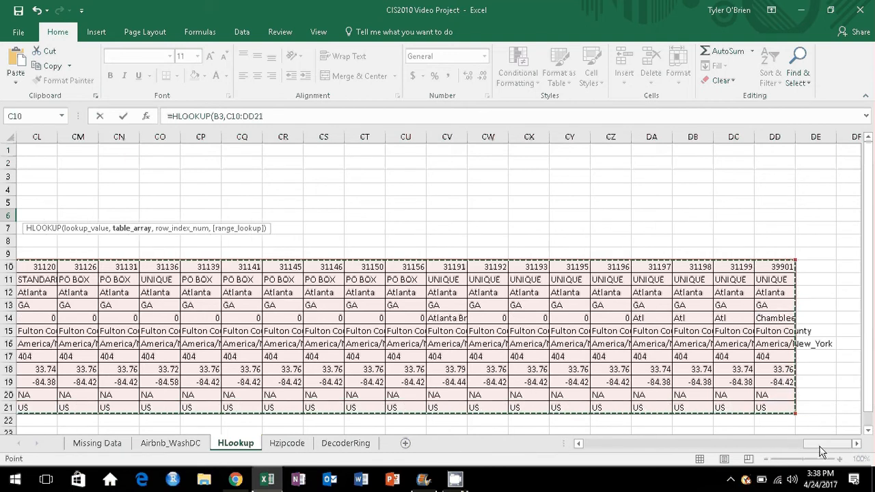
{"action": "left_click_drag", "start_coordinate": [821, 445], "coordinate": [602, 443]}
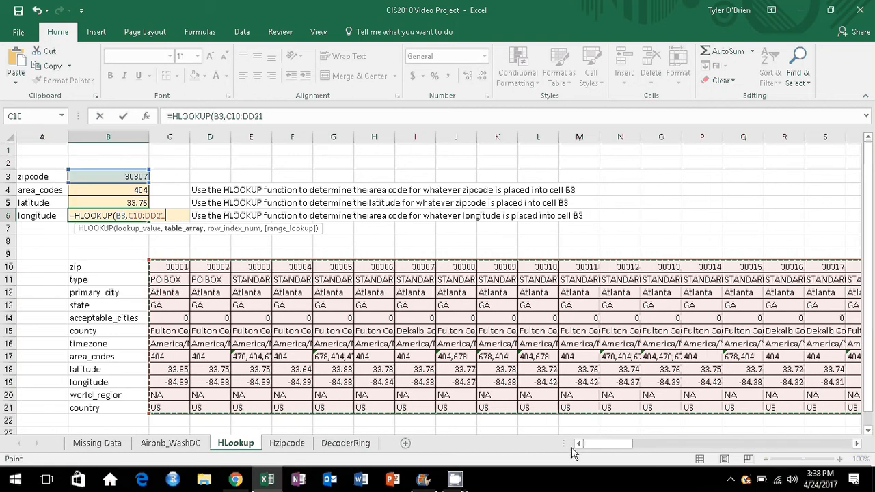
{"action": "type", "text": ","}
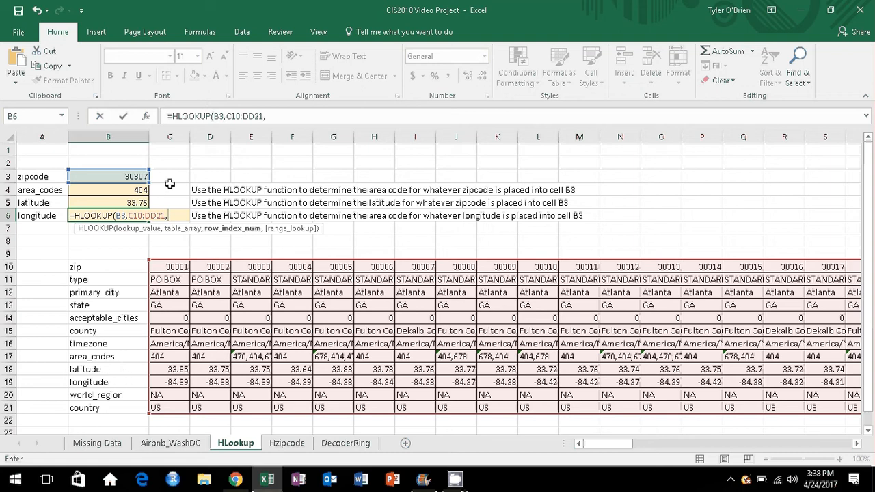
{"action": "type", "text": "10,"}
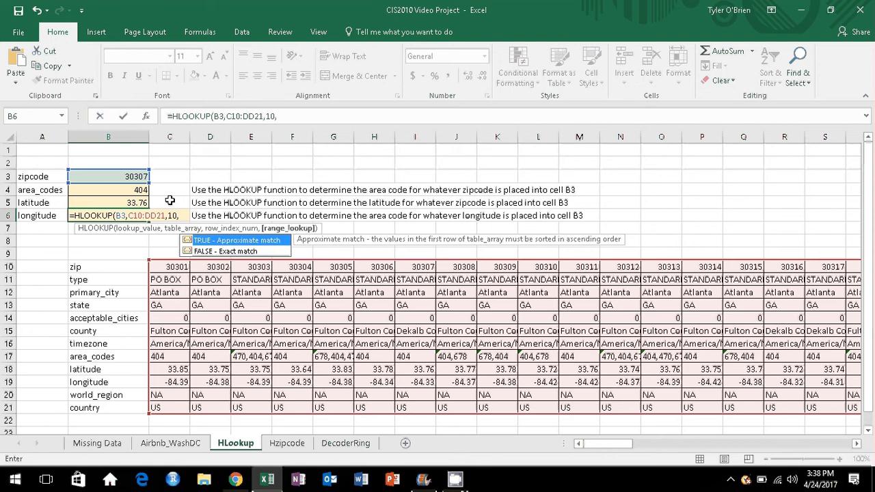
{"action": "double_click", "coordinate": [199, 251]}
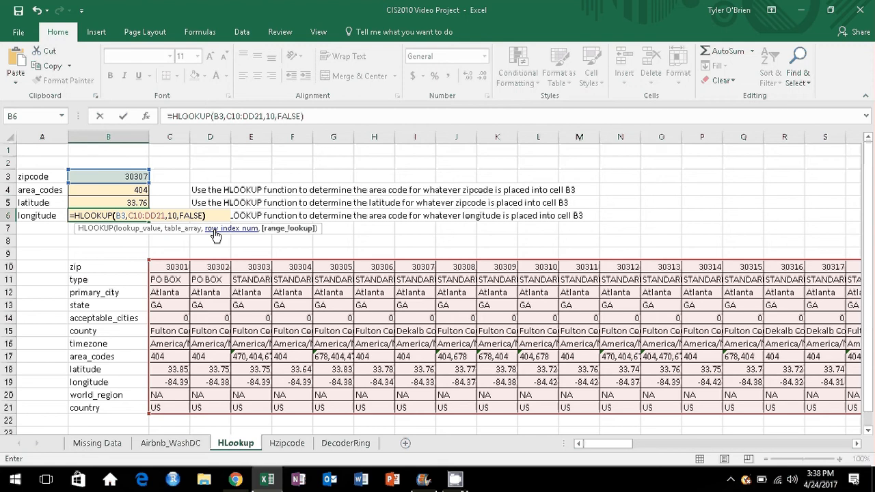
{"action": "type", "text": ")"}
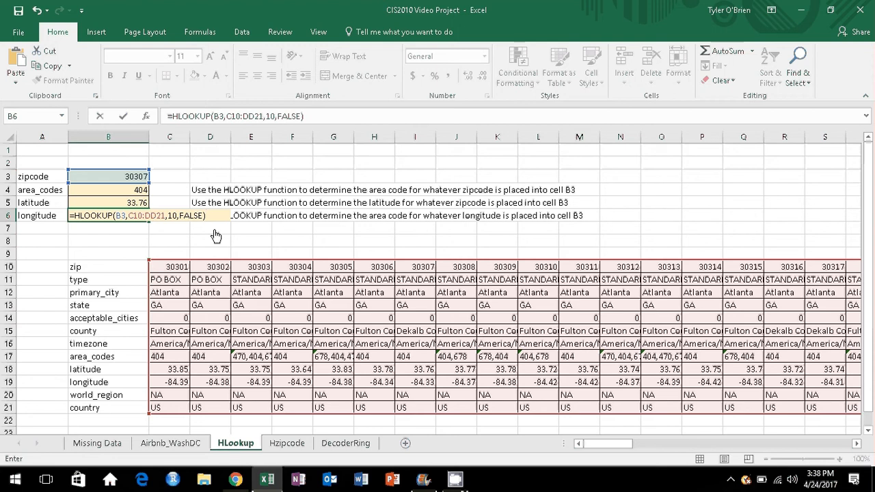
{"action": "key", "text": "Return"}
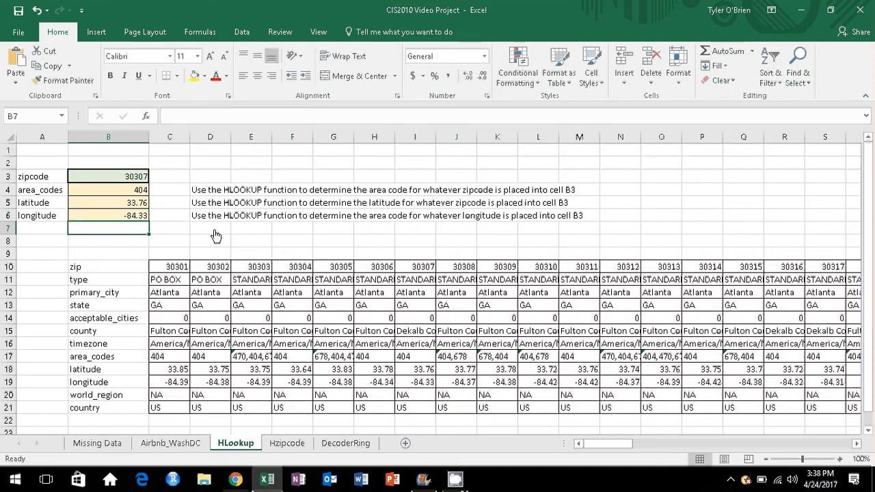
{"action": "left_click", "coordinate": [136, 214]}
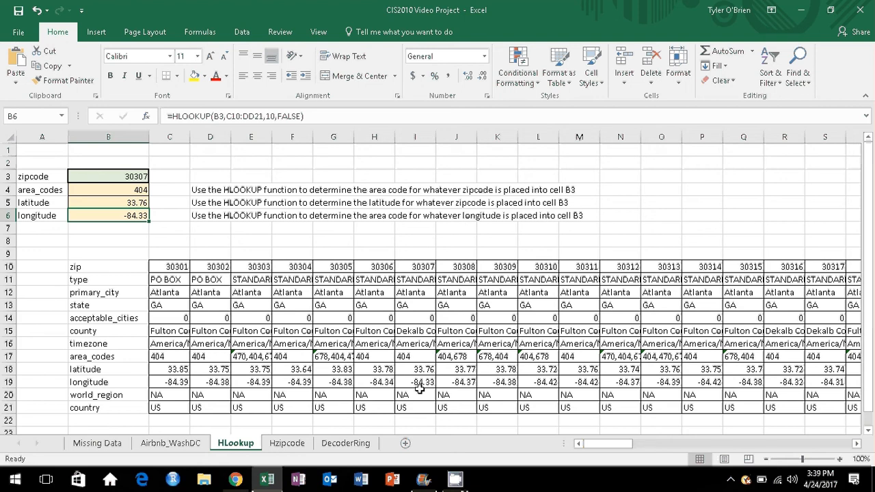
Step: Set the zip code in cell B3 to 30310 to test the lookup formulas
{"action": "left_click", "coordinate": [121, 192]}
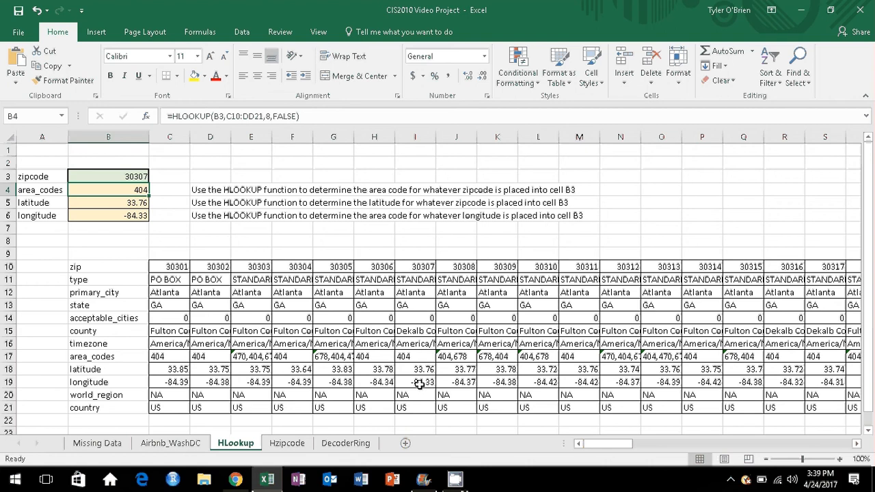
{"action": "left_click", "coordinate": [122, 178]}
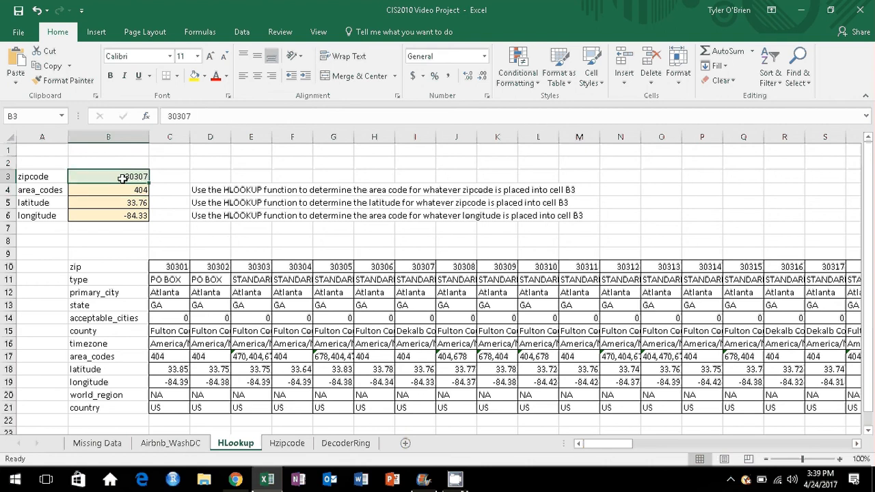
{"action": "type", "text": "303"}
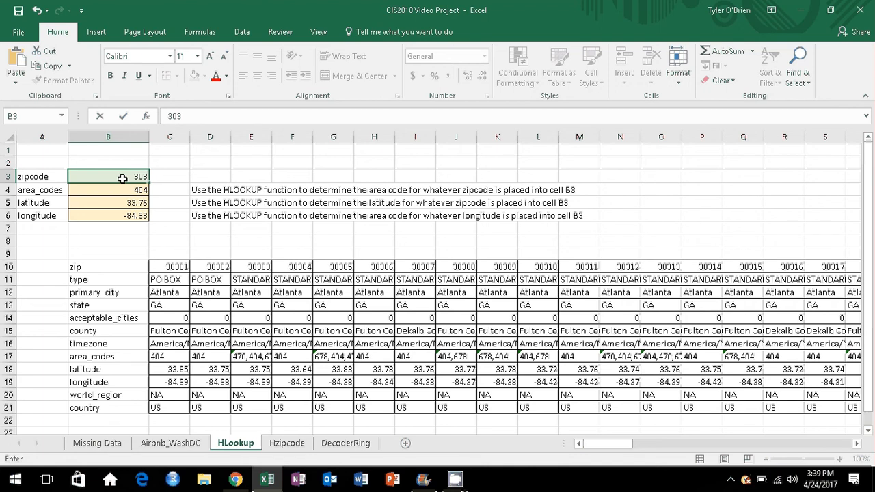
{"action": "type", "text": "10"}
{"action": "key", "text": "Return"}
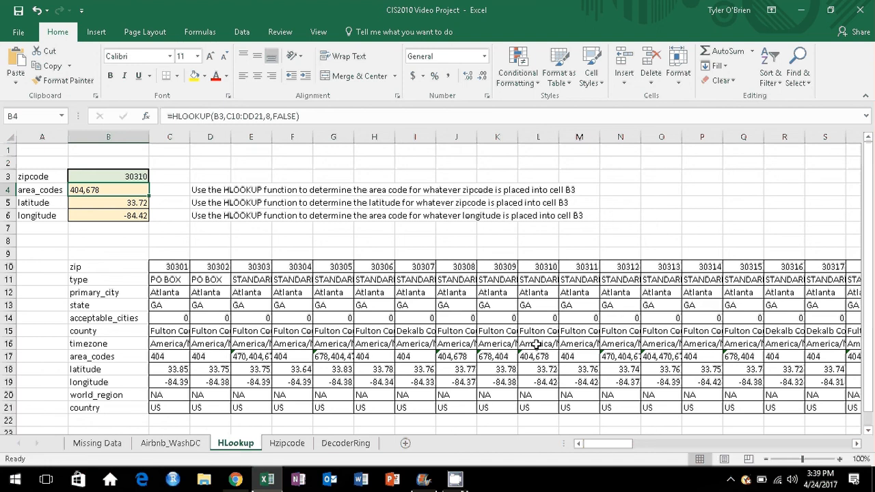
Step: Set the zip code in cell B3 back to 30307 and select the latitude cell B5
{"action": "left_click", "coordinate": [140, 178]}
{"action": "type", "text": "303"}
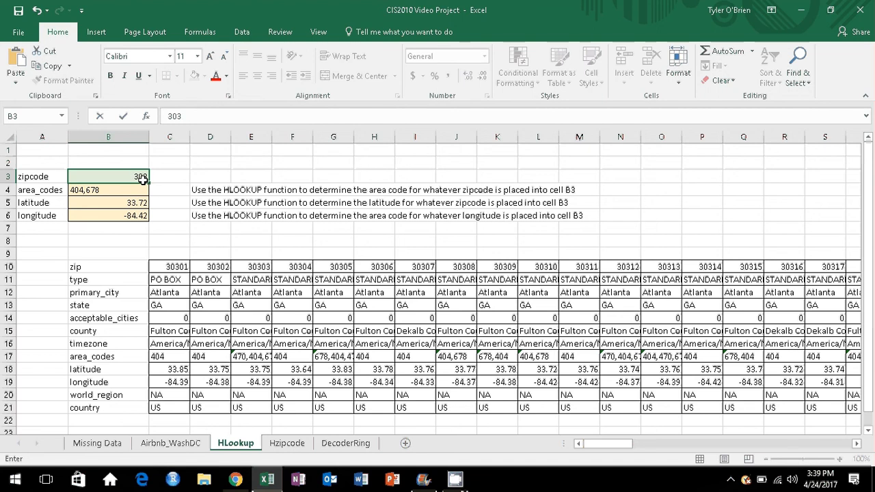
{"action": "type", "text": "07"}
{"action": "key", "text": "Return"}
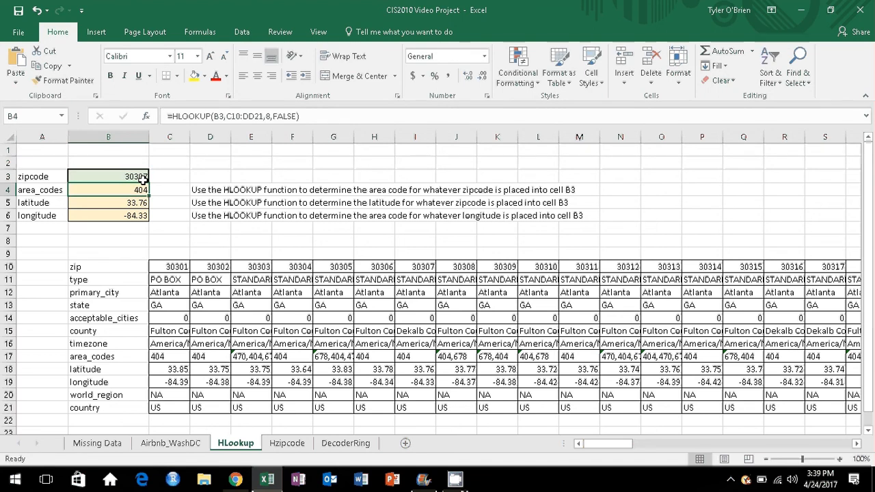
{"action": "left_click", "coordinate": [139, 205]}
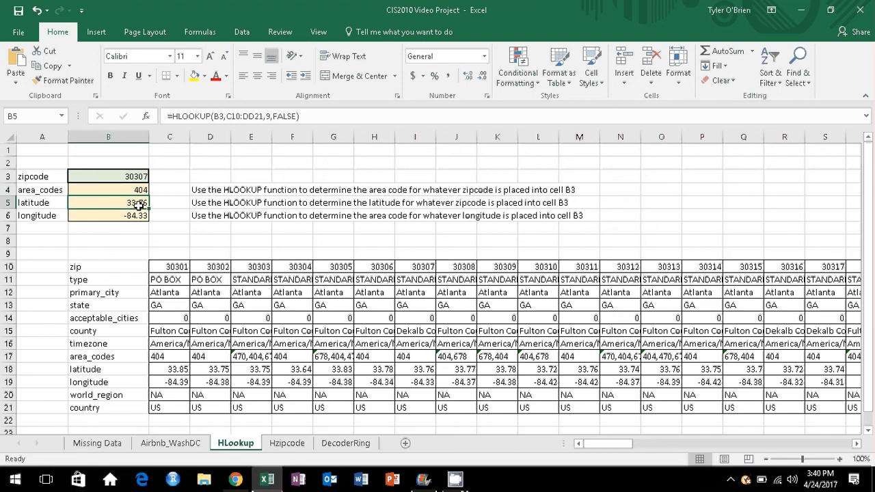